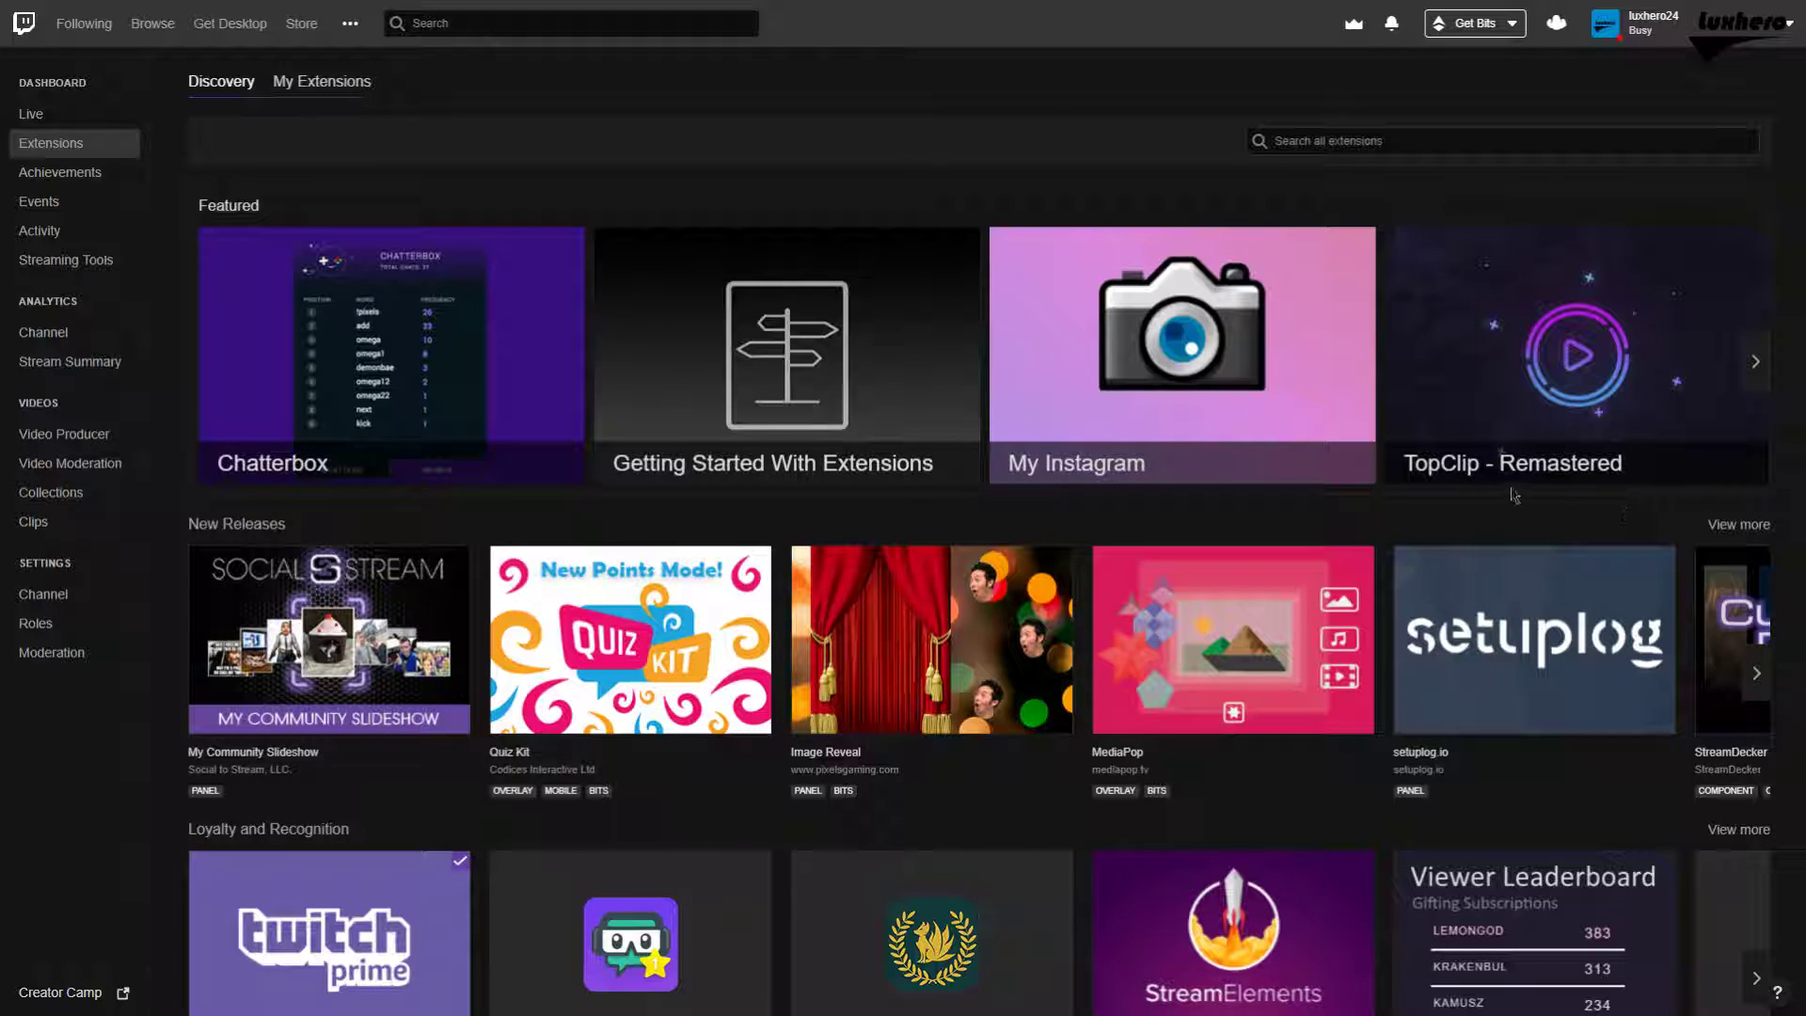
# Browse the featured and newly released extensions in the Discovery list.
pyautogui.click(1750, 376)
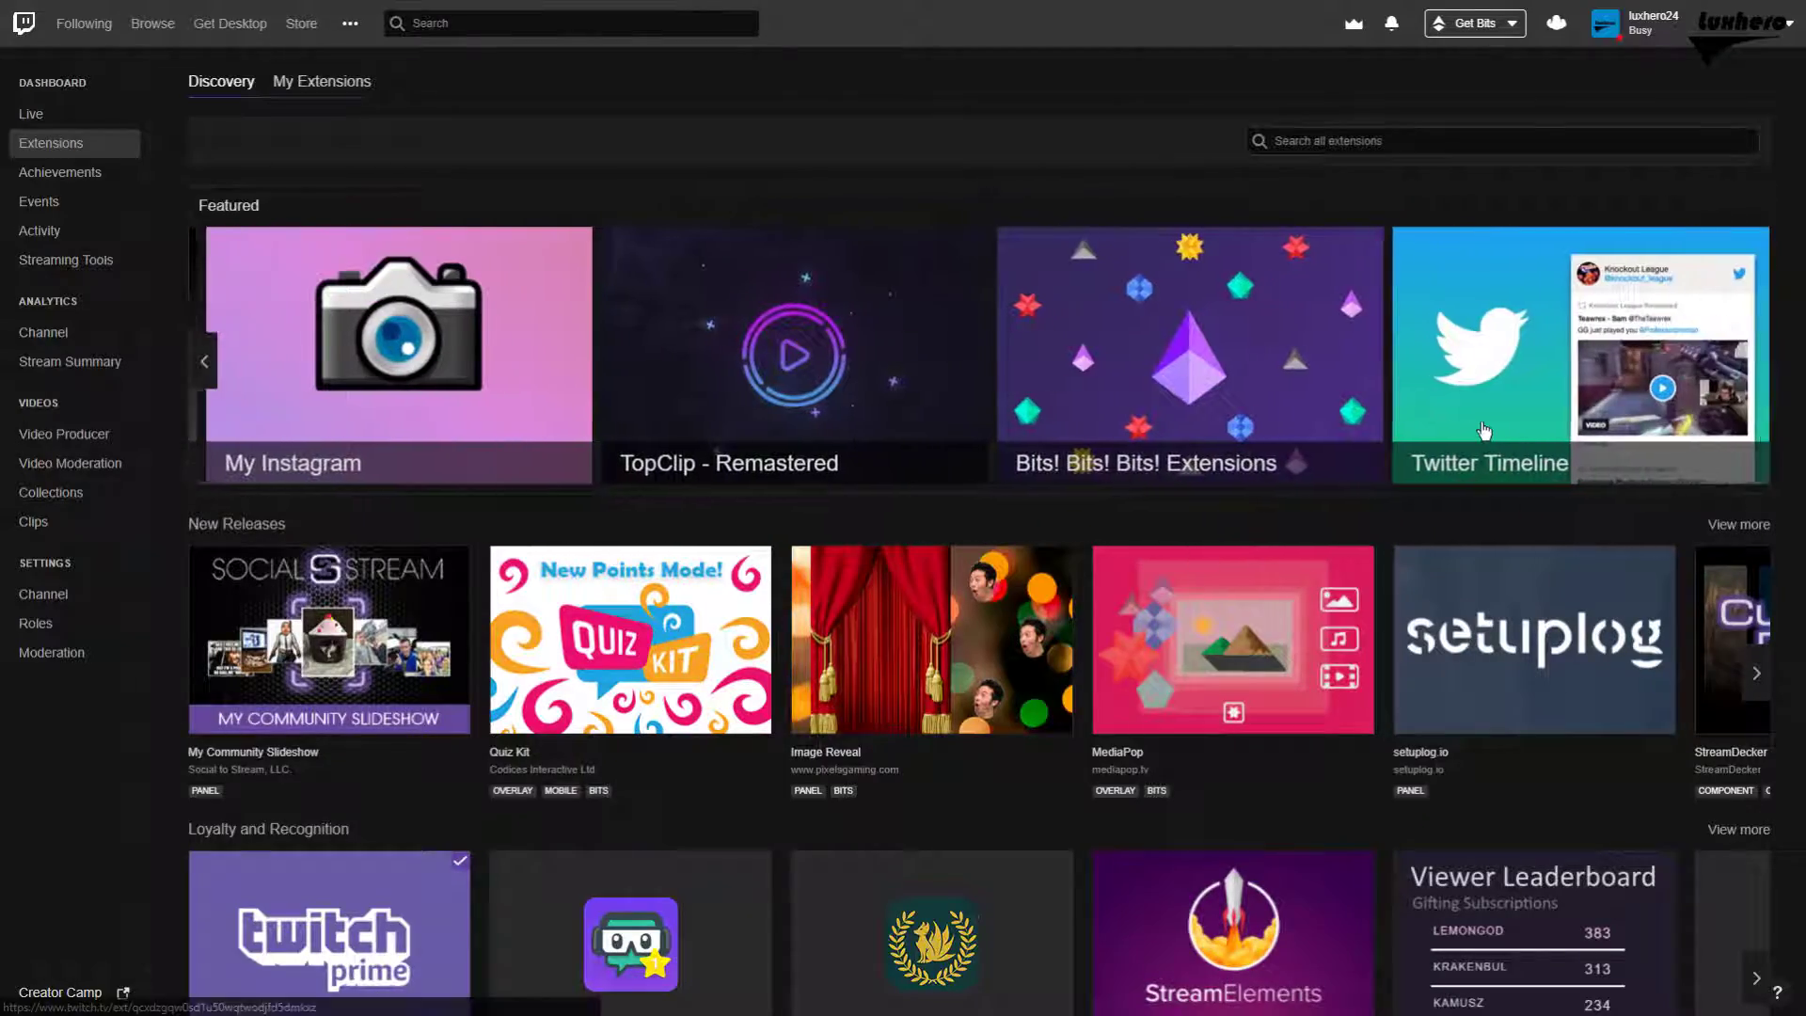
pyautogui.scroll(-1, 1565, 525)
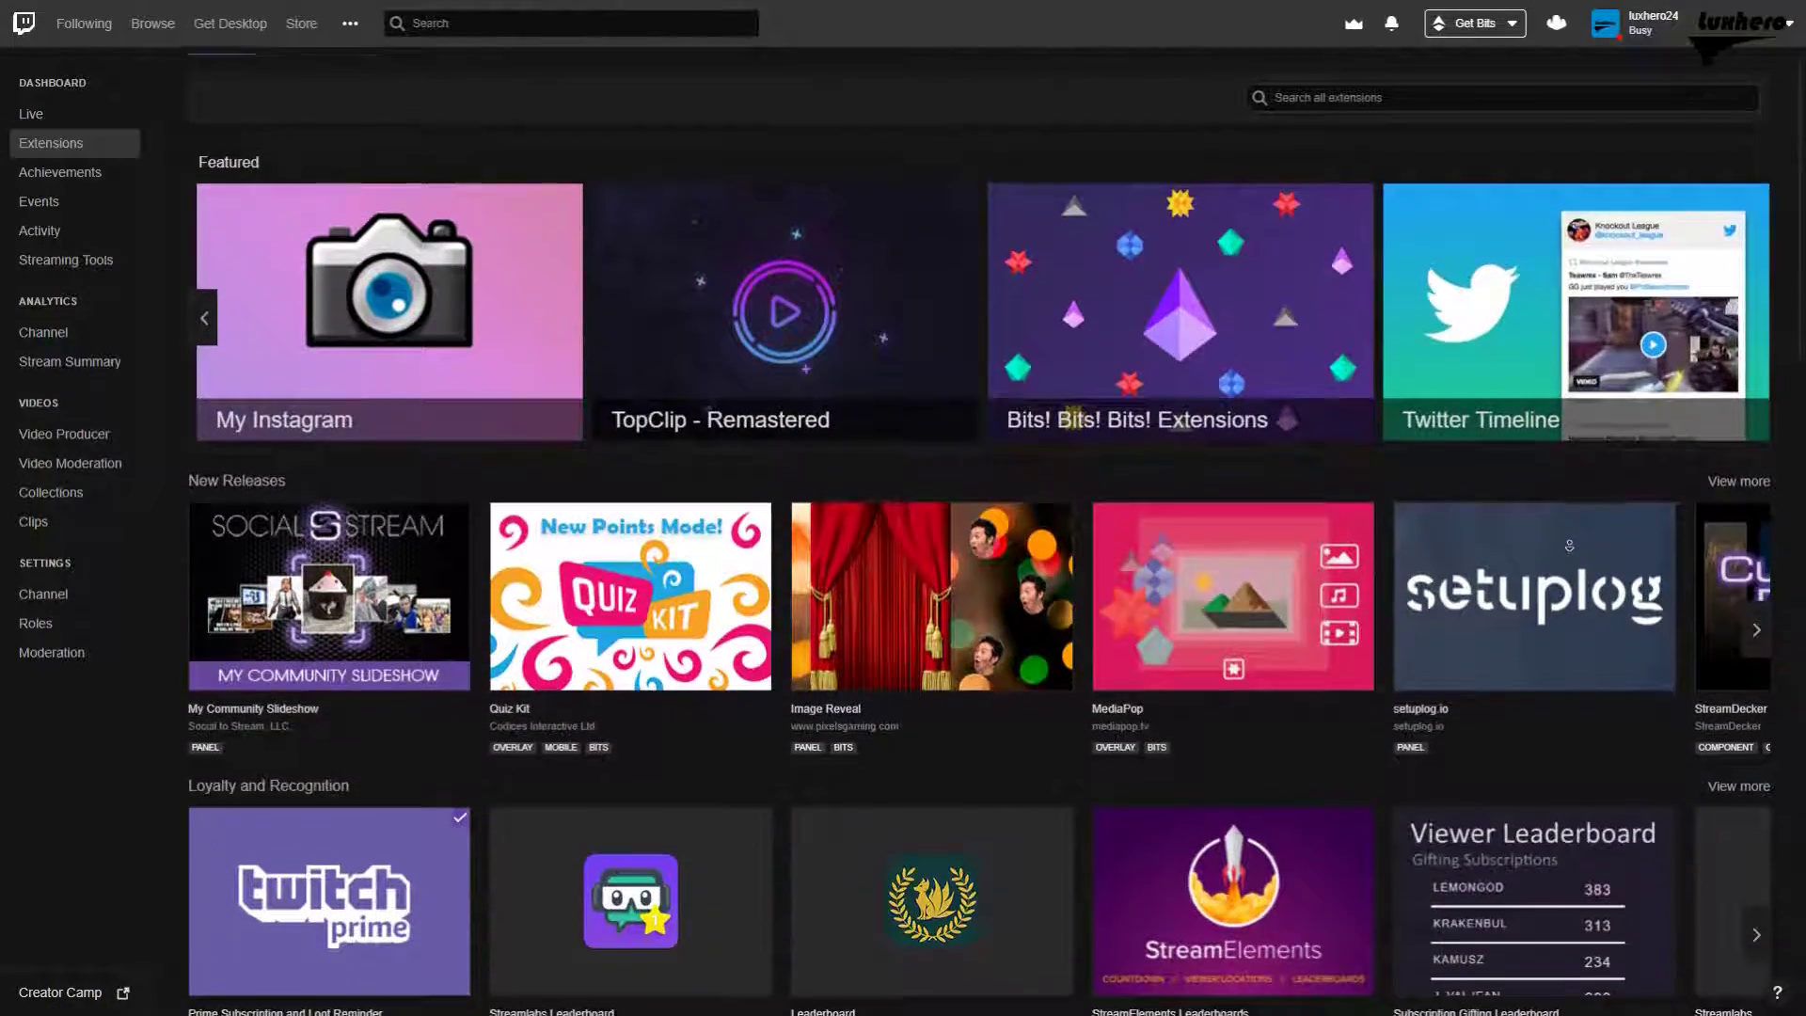
pyautogui.scroll(-2, 1568, 544)
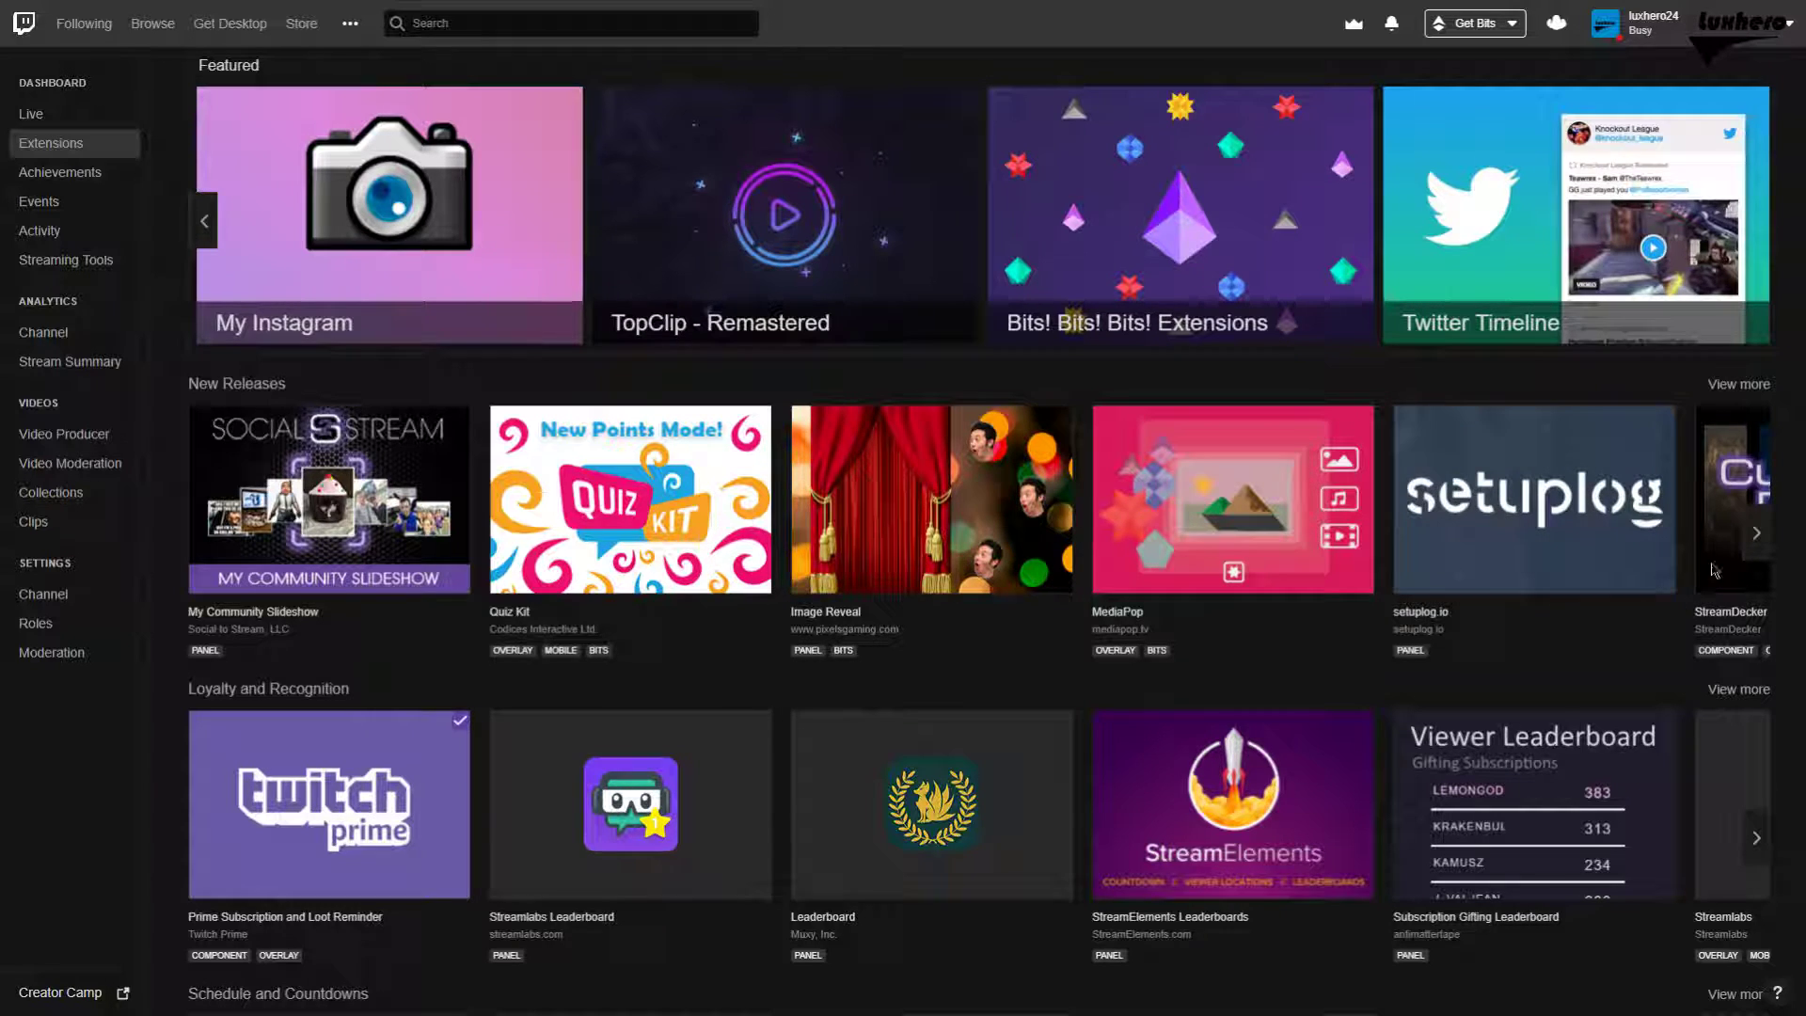
pyautogui.click(1753, 535)
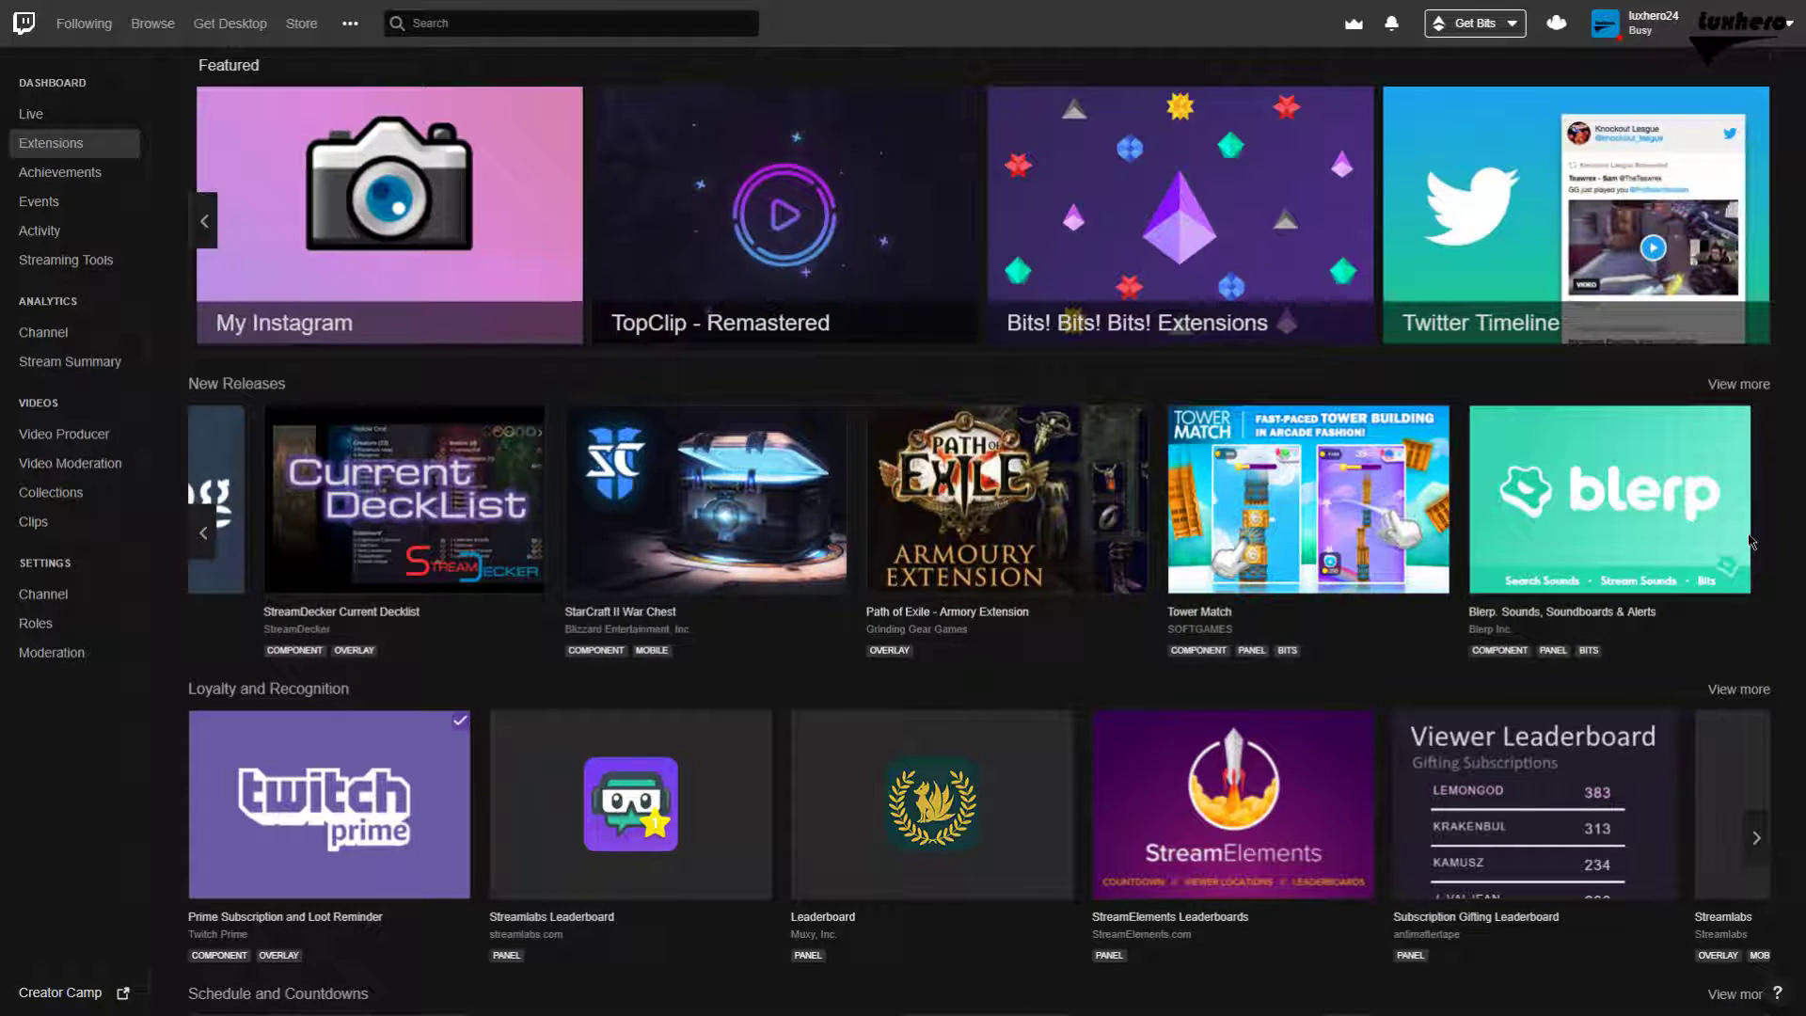
pyautogui.moveTo(1006, 500)
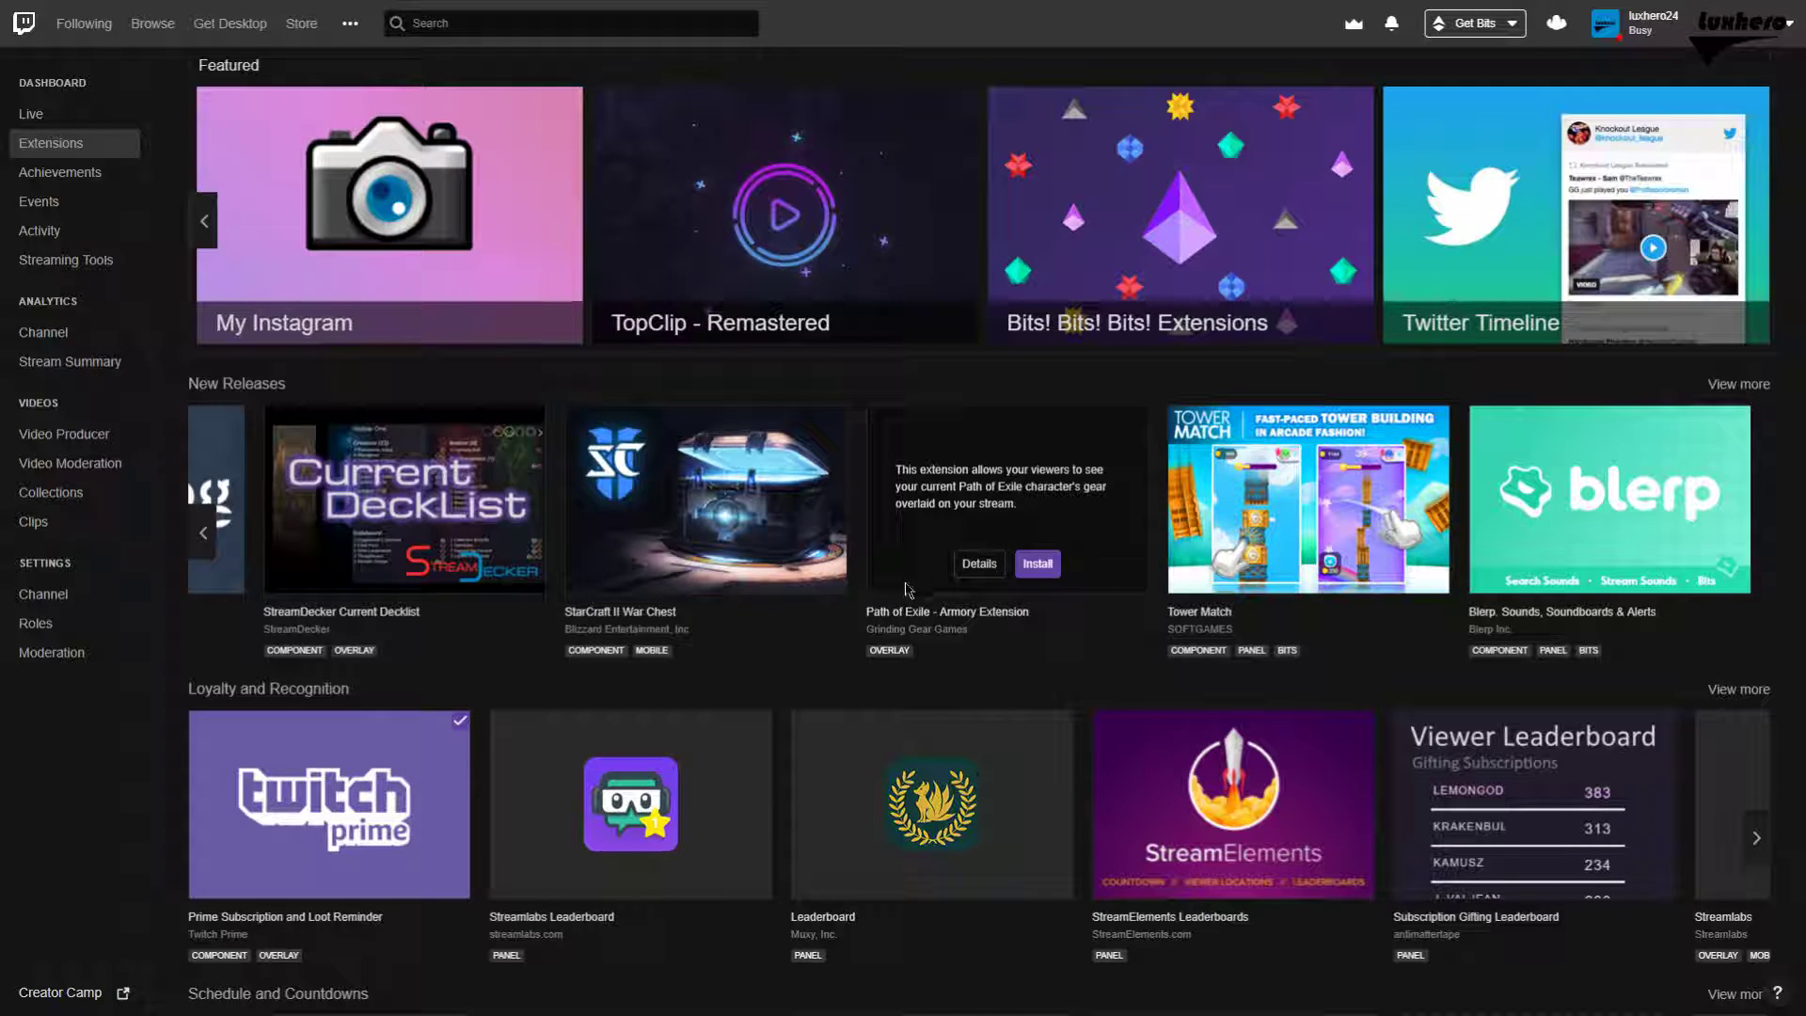
pyautogui.middleClick(790, 615)
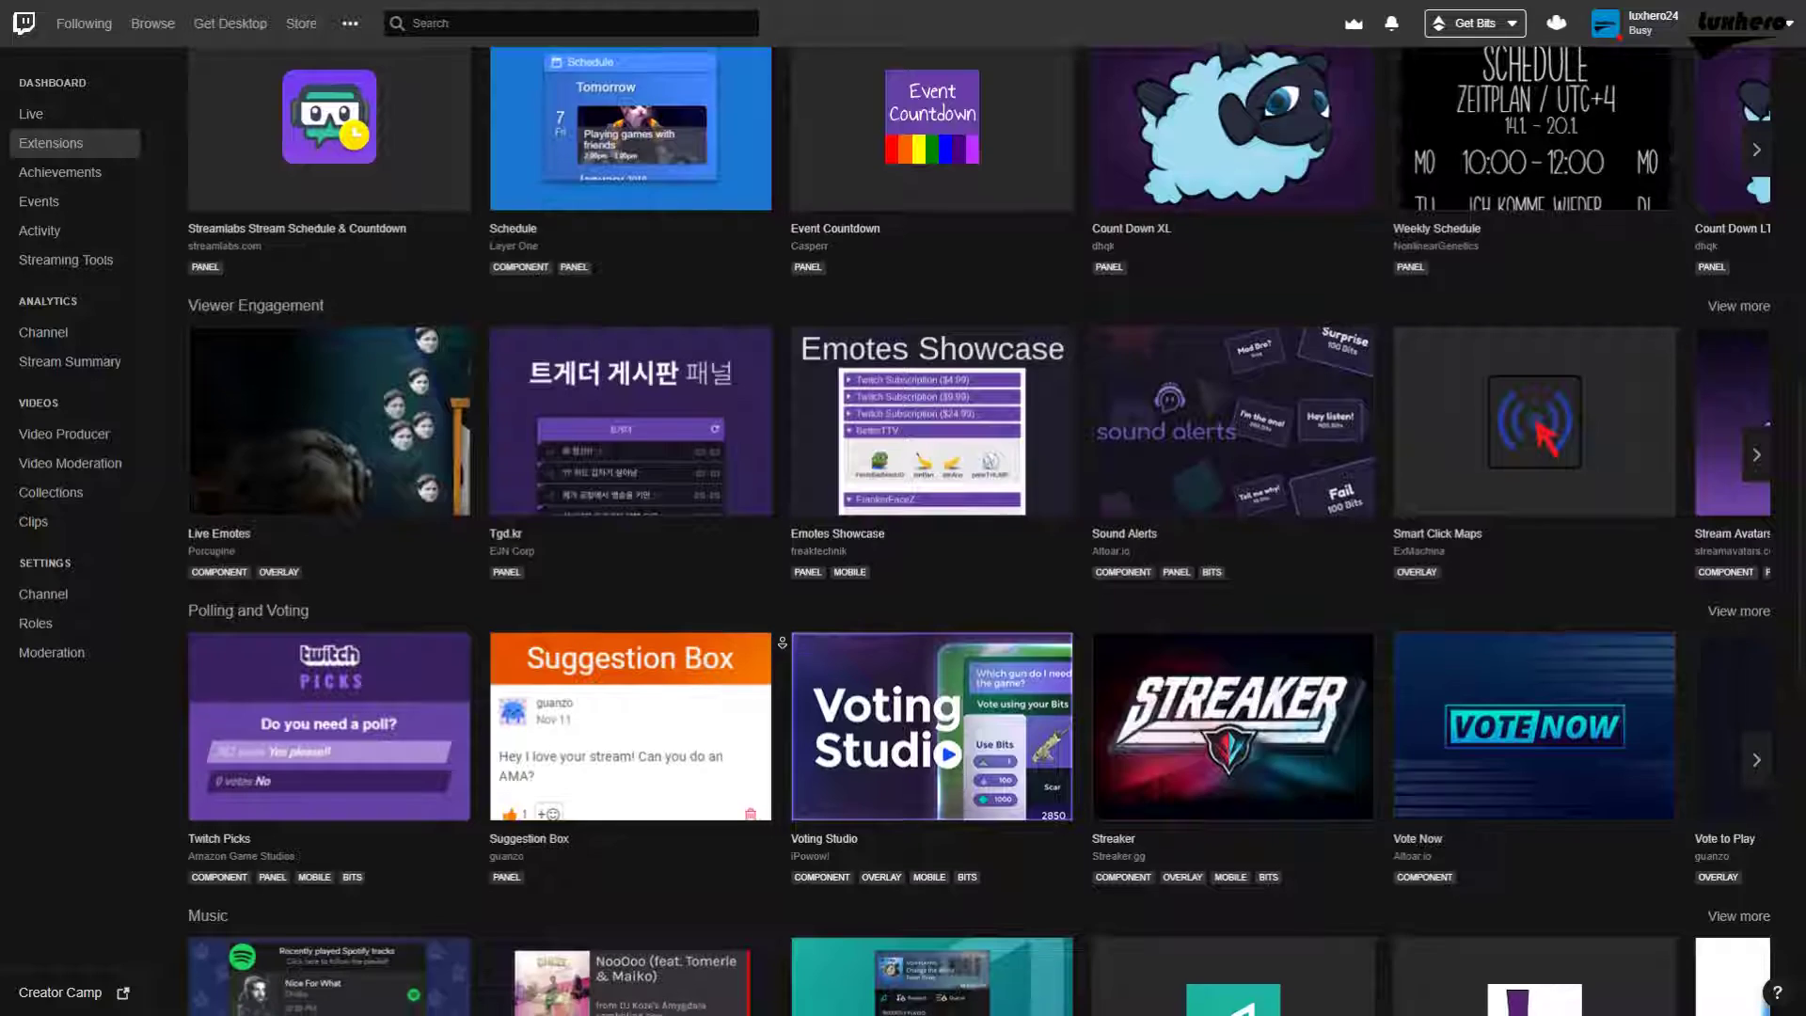
pyautogui.middleClick(780, 643)
pyautogui.moveTo(931, 466)
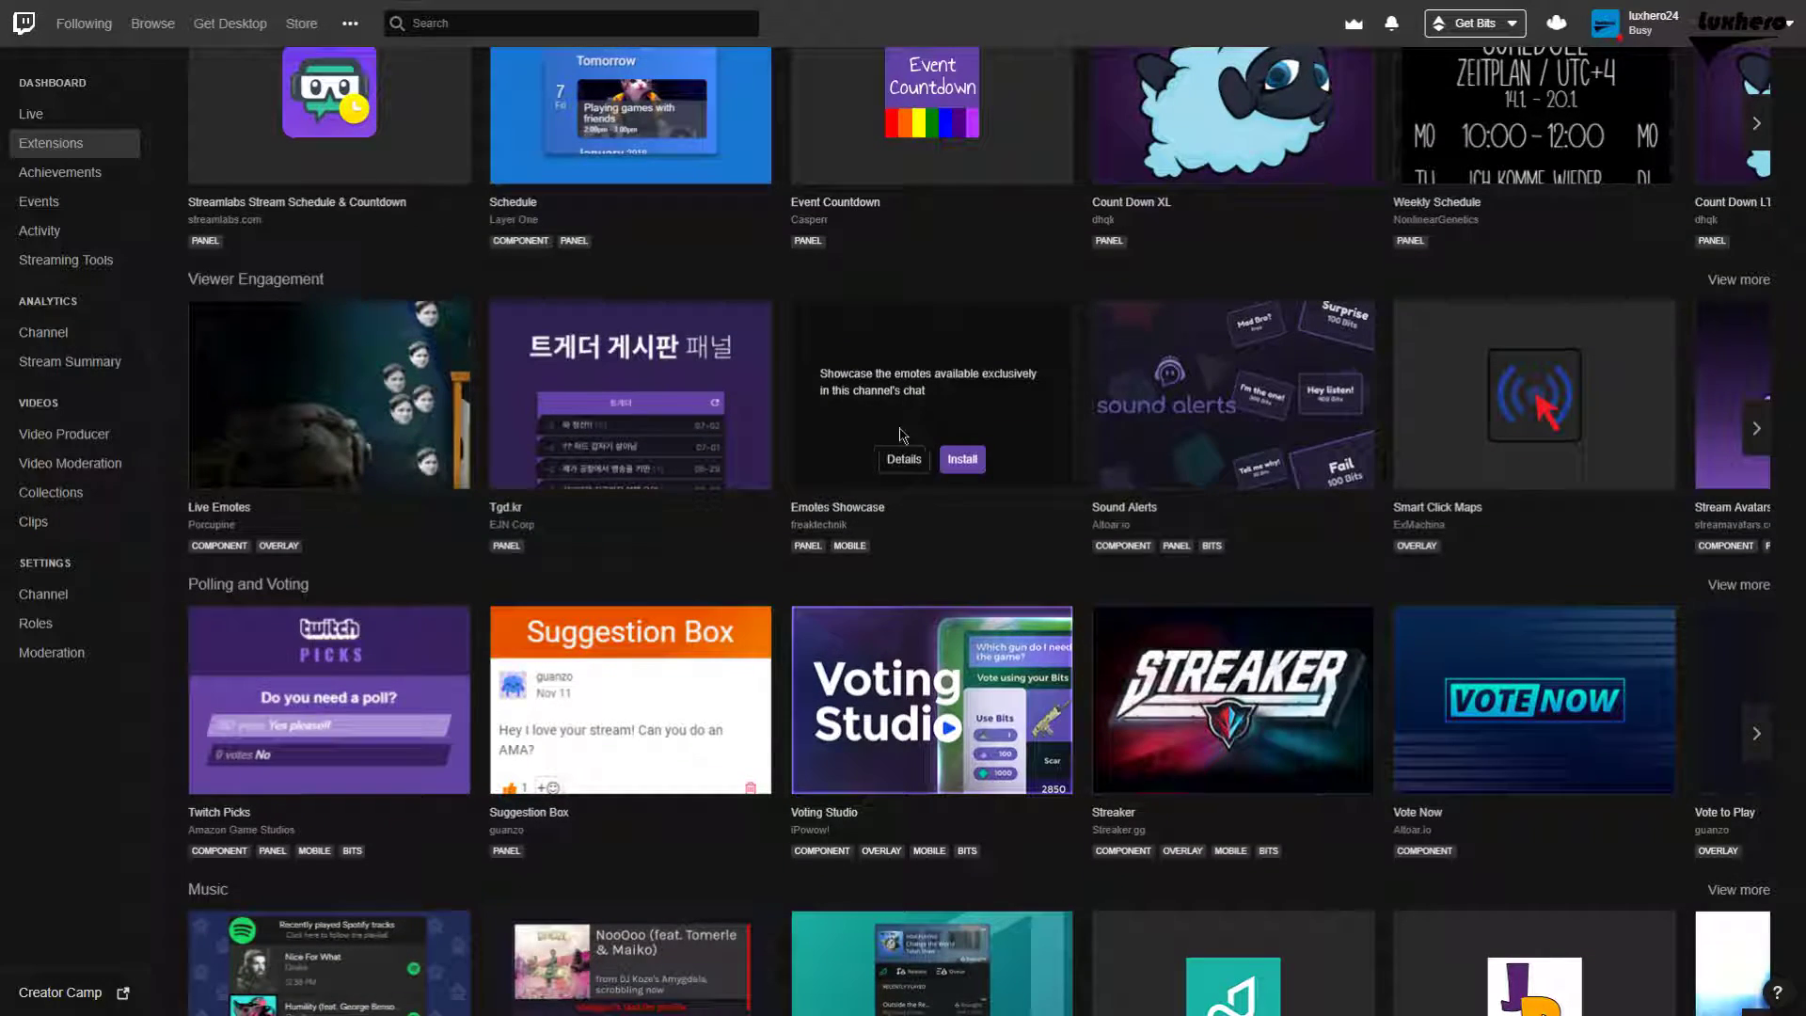
pyautogui.middleClick(773, 401)
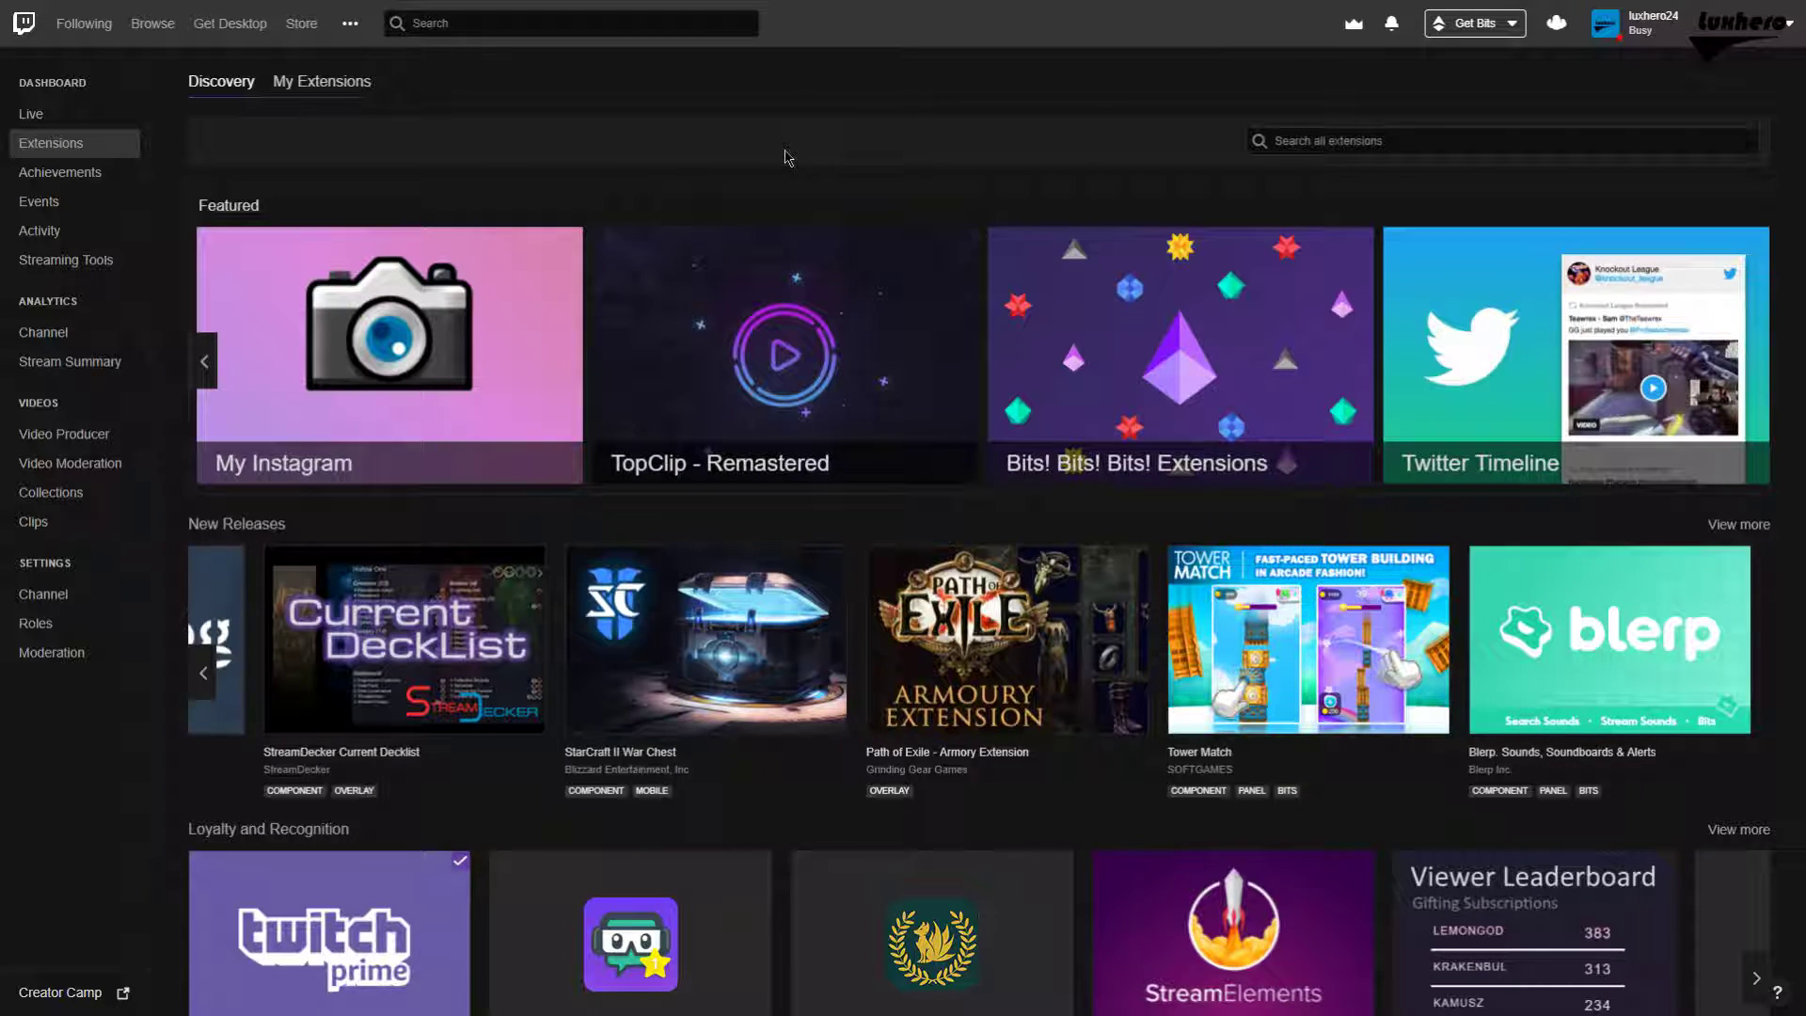
pyautogui.scroll(-1, 777, 212)
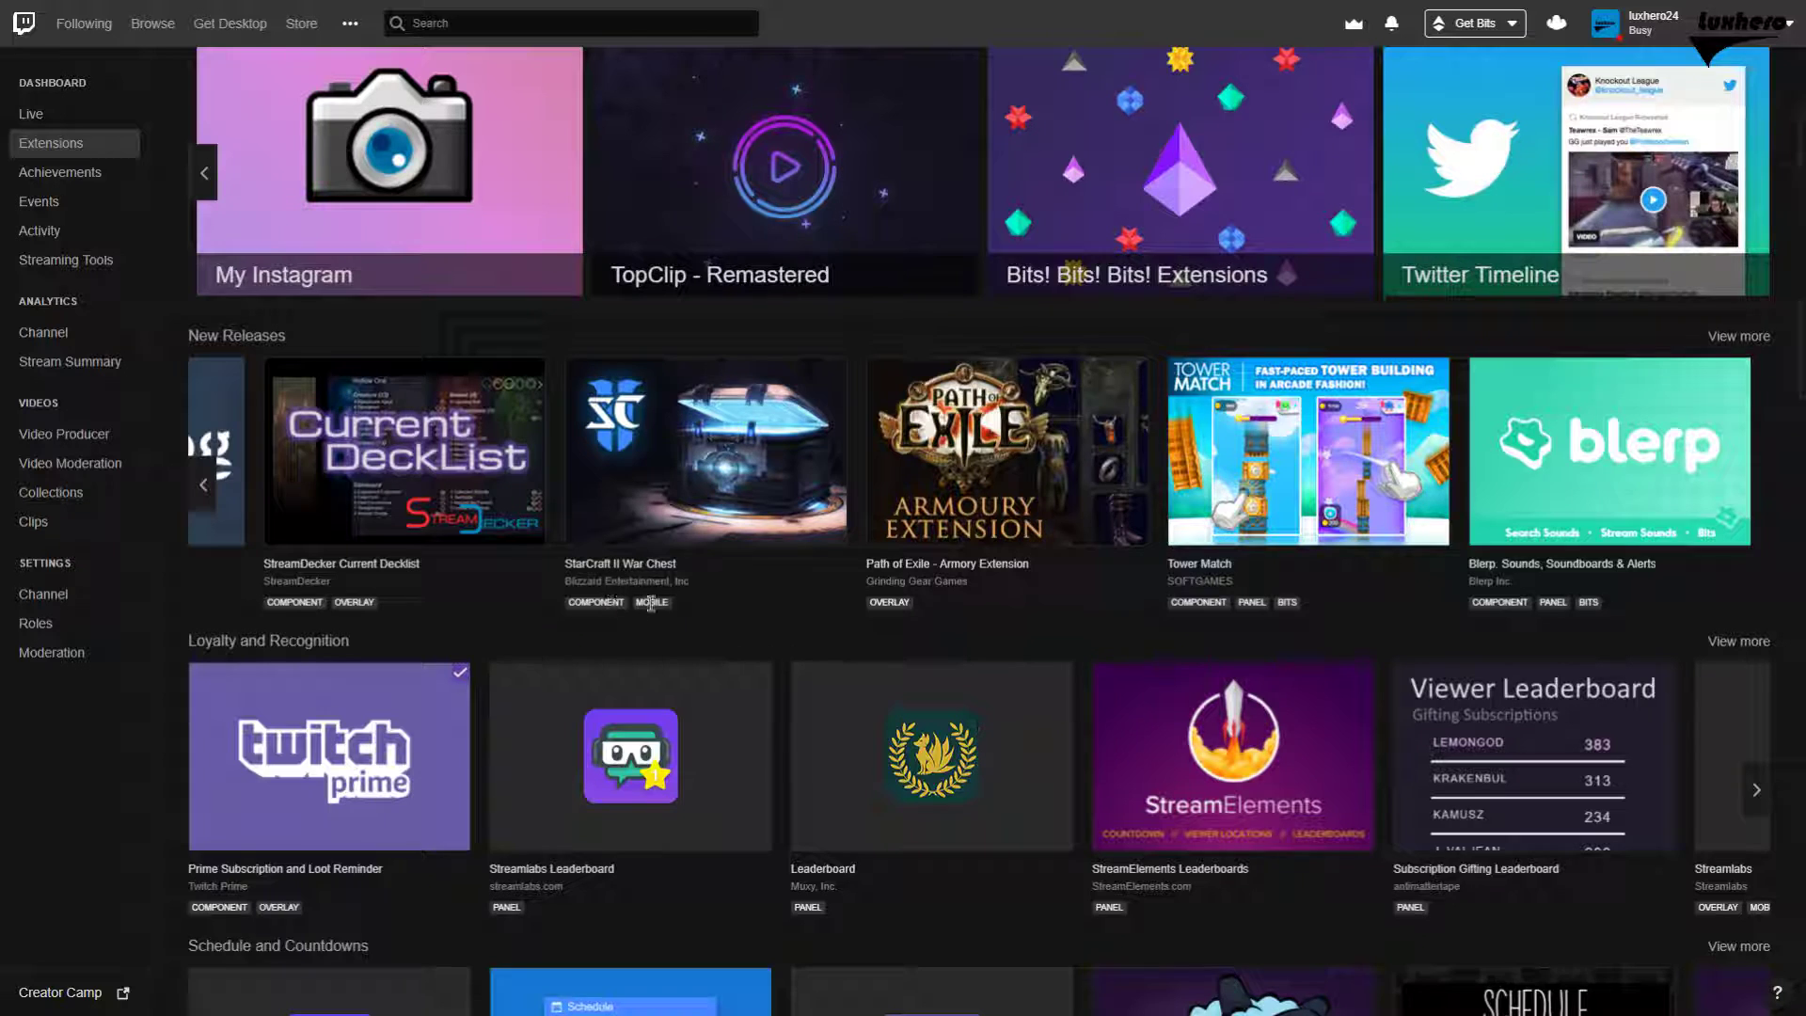
pyautogui.scroll(1, 1265, 608)
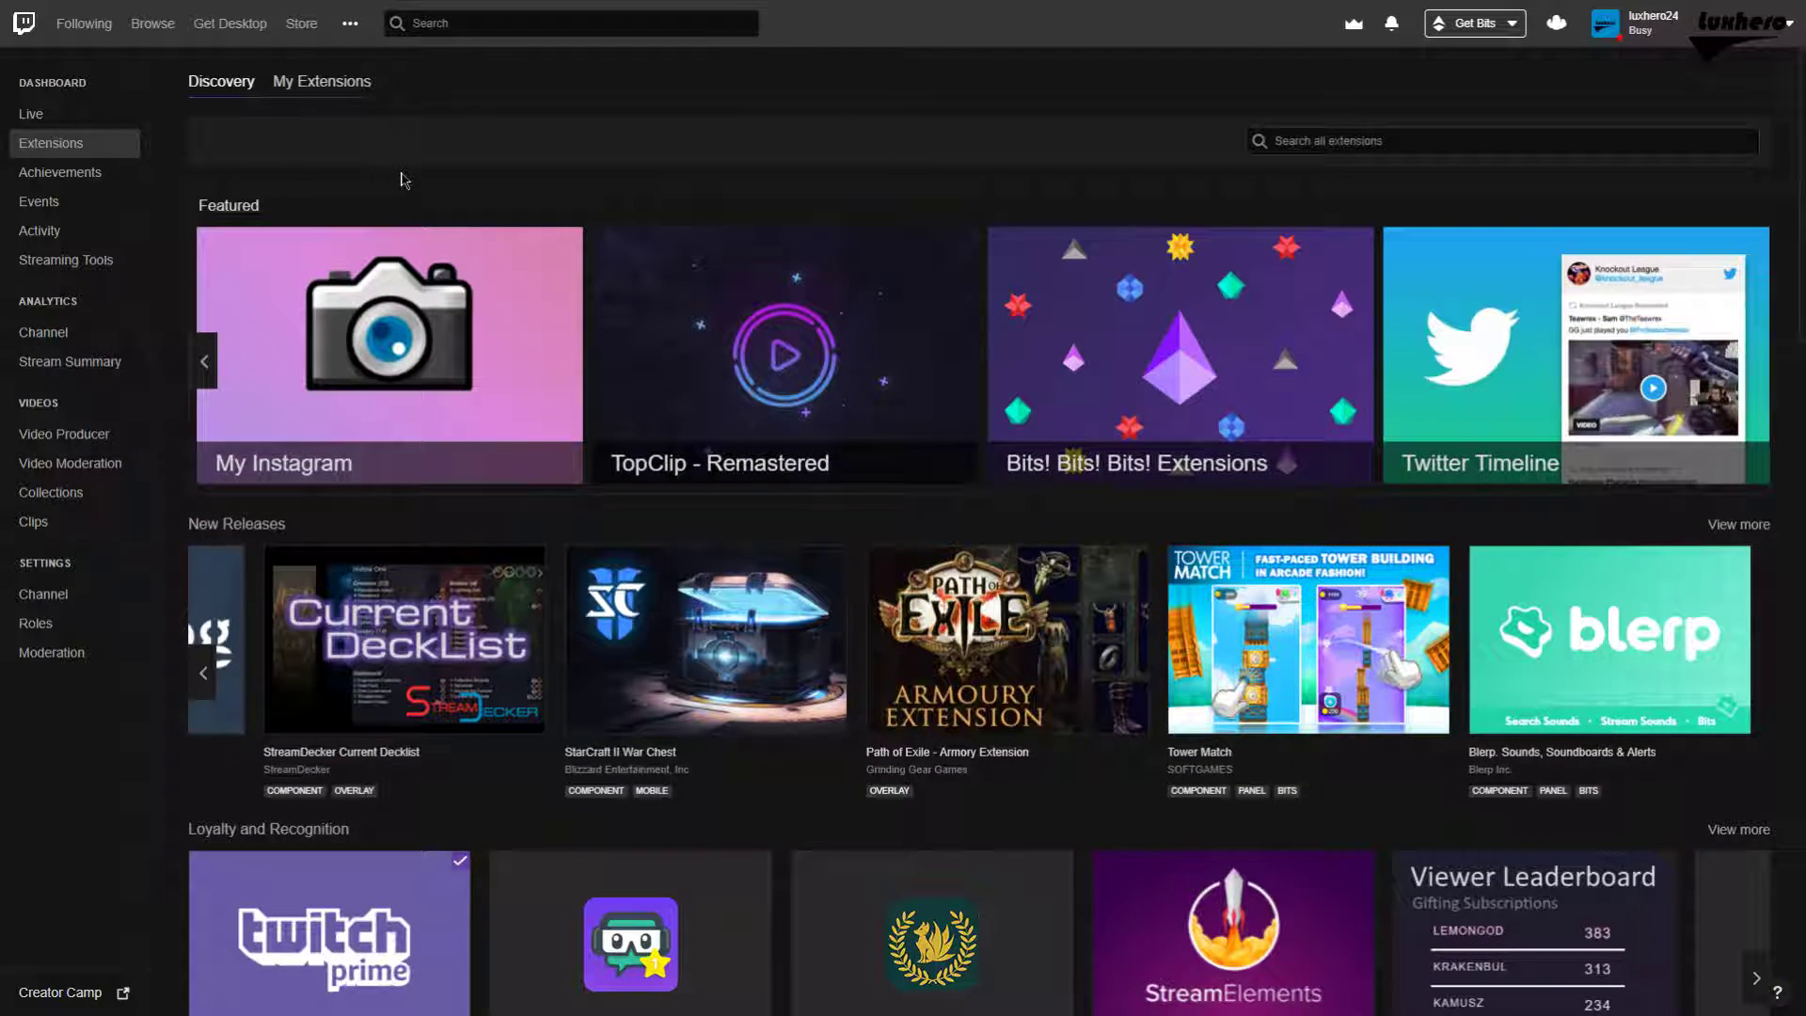
# Review Prime Subscription and Loot Reminder under My Extensions, keeping its Overlay 1 slot and configuration unchanged.
pyautogui.click(348, 93)
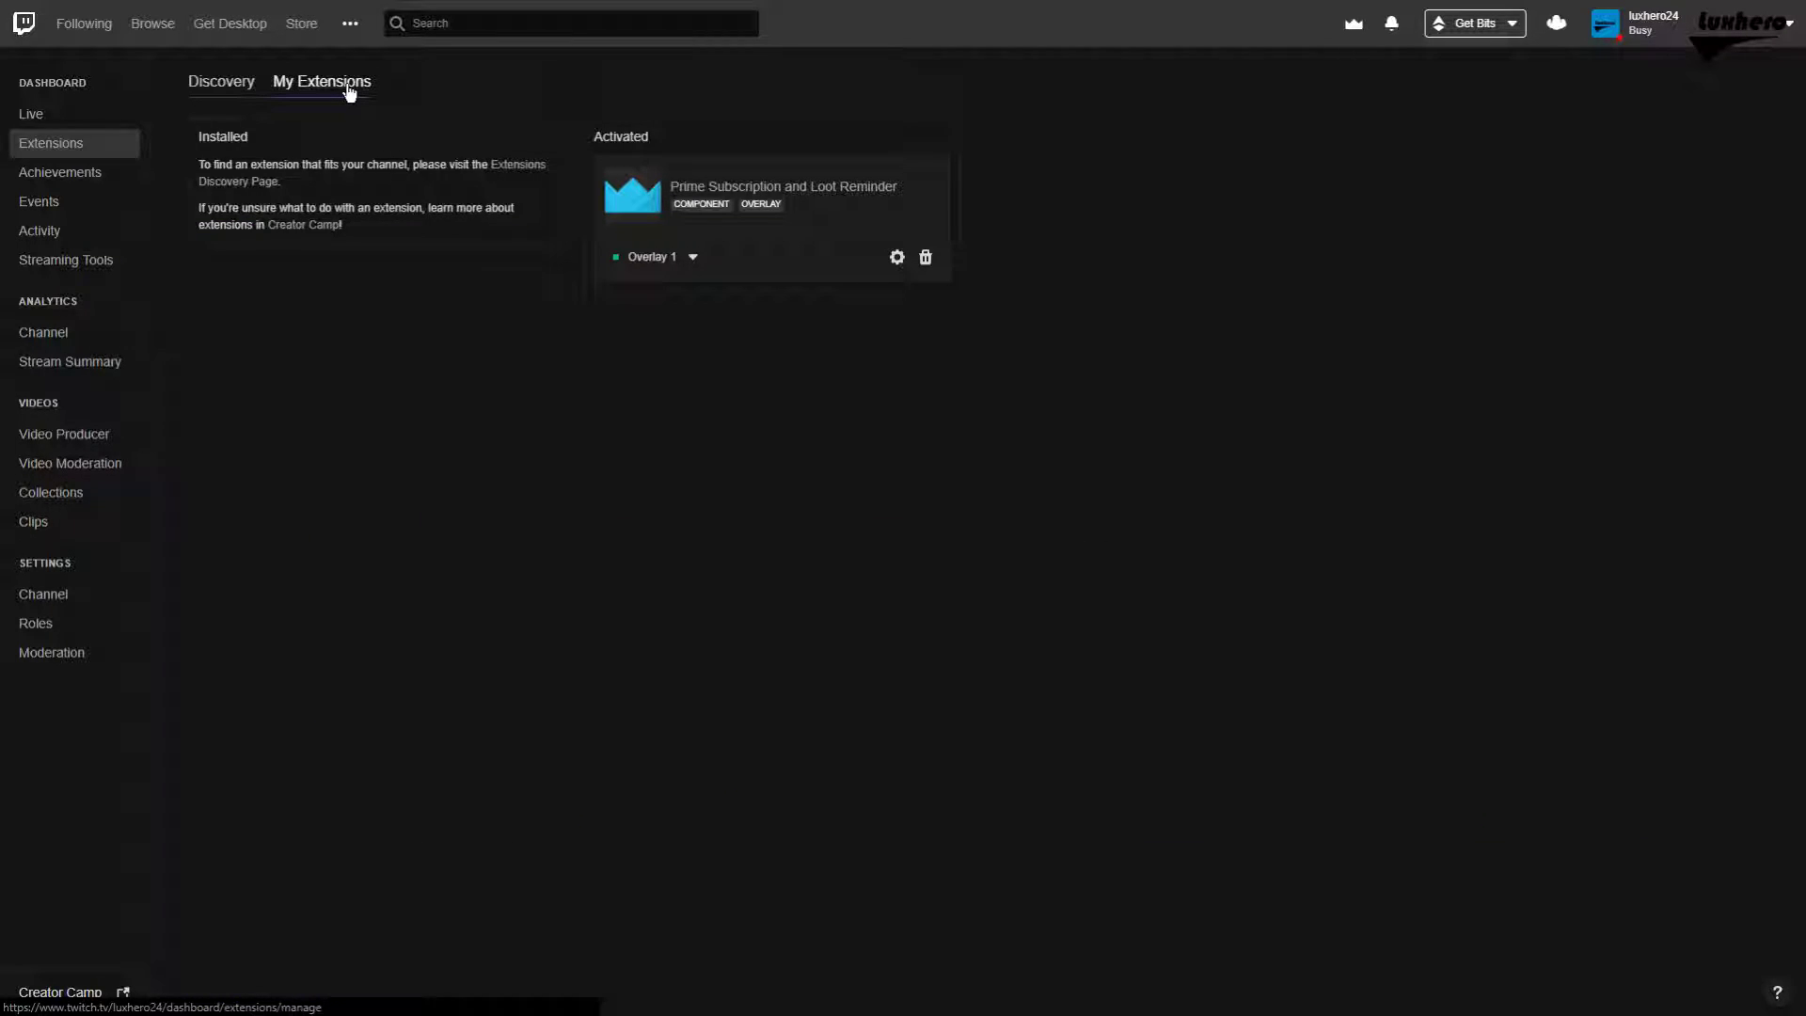
pyautogui.click(692, 265)
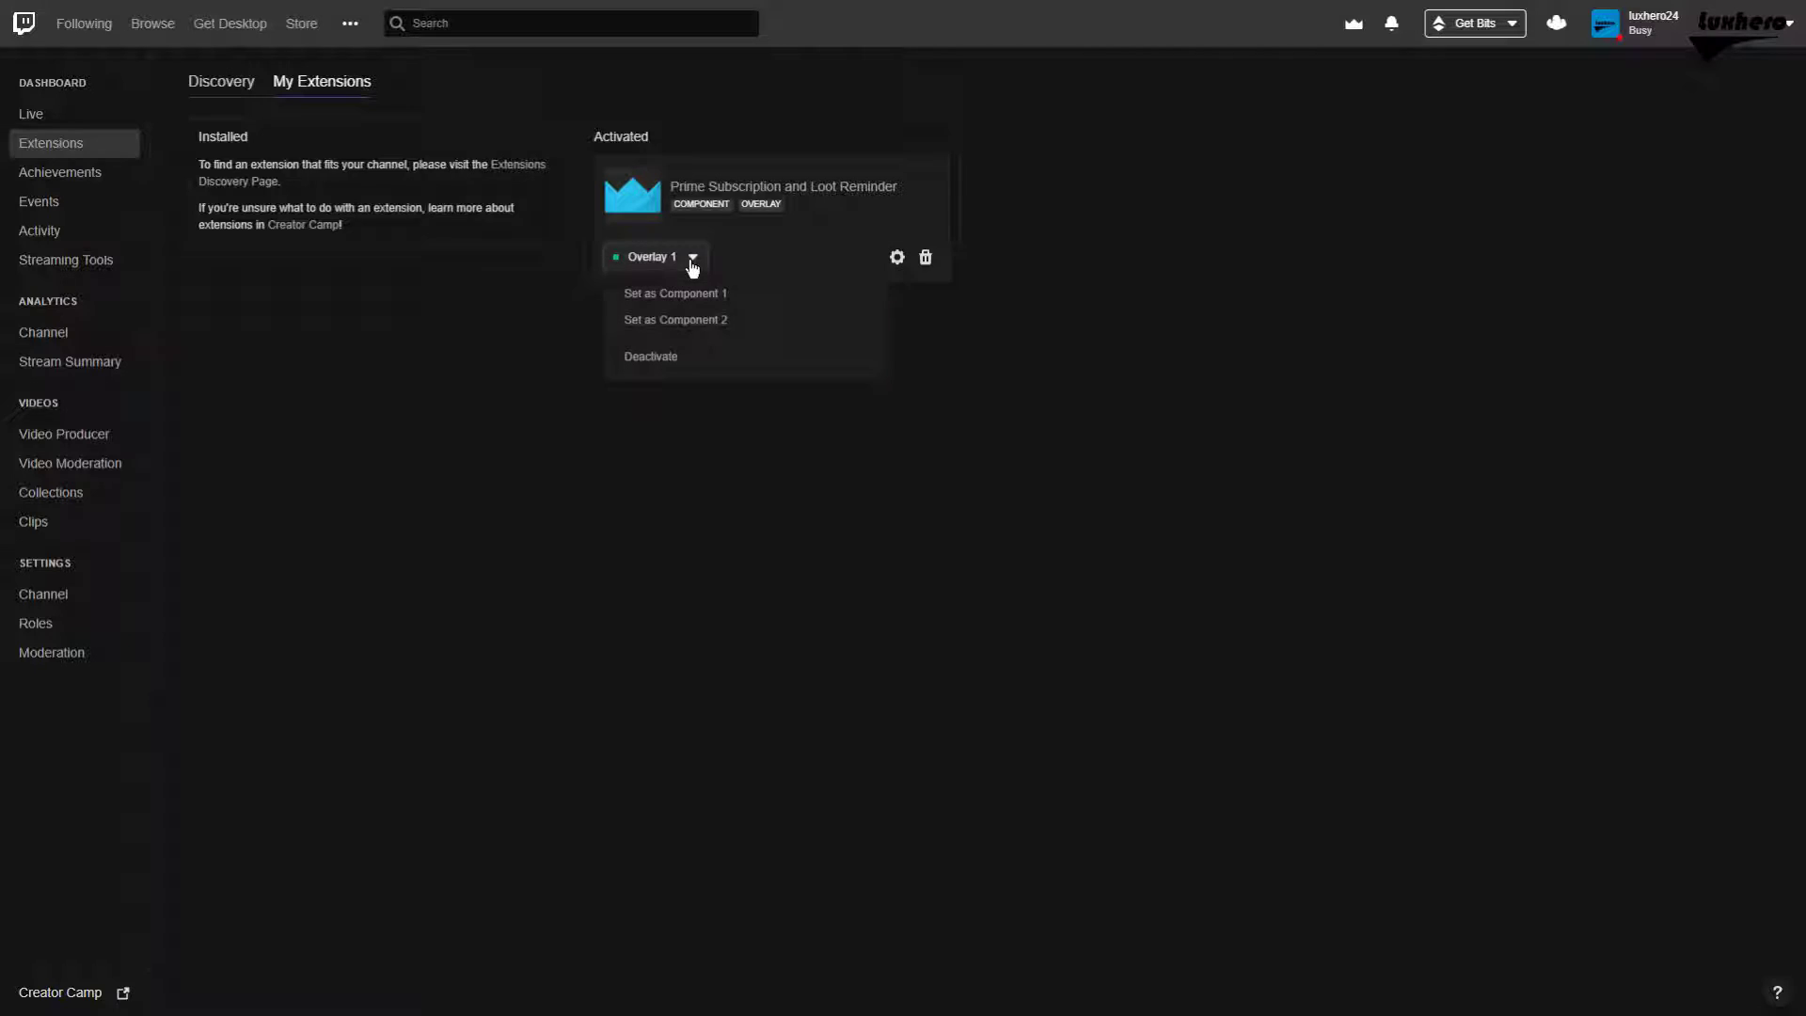
pyautogui.click(927, 334)
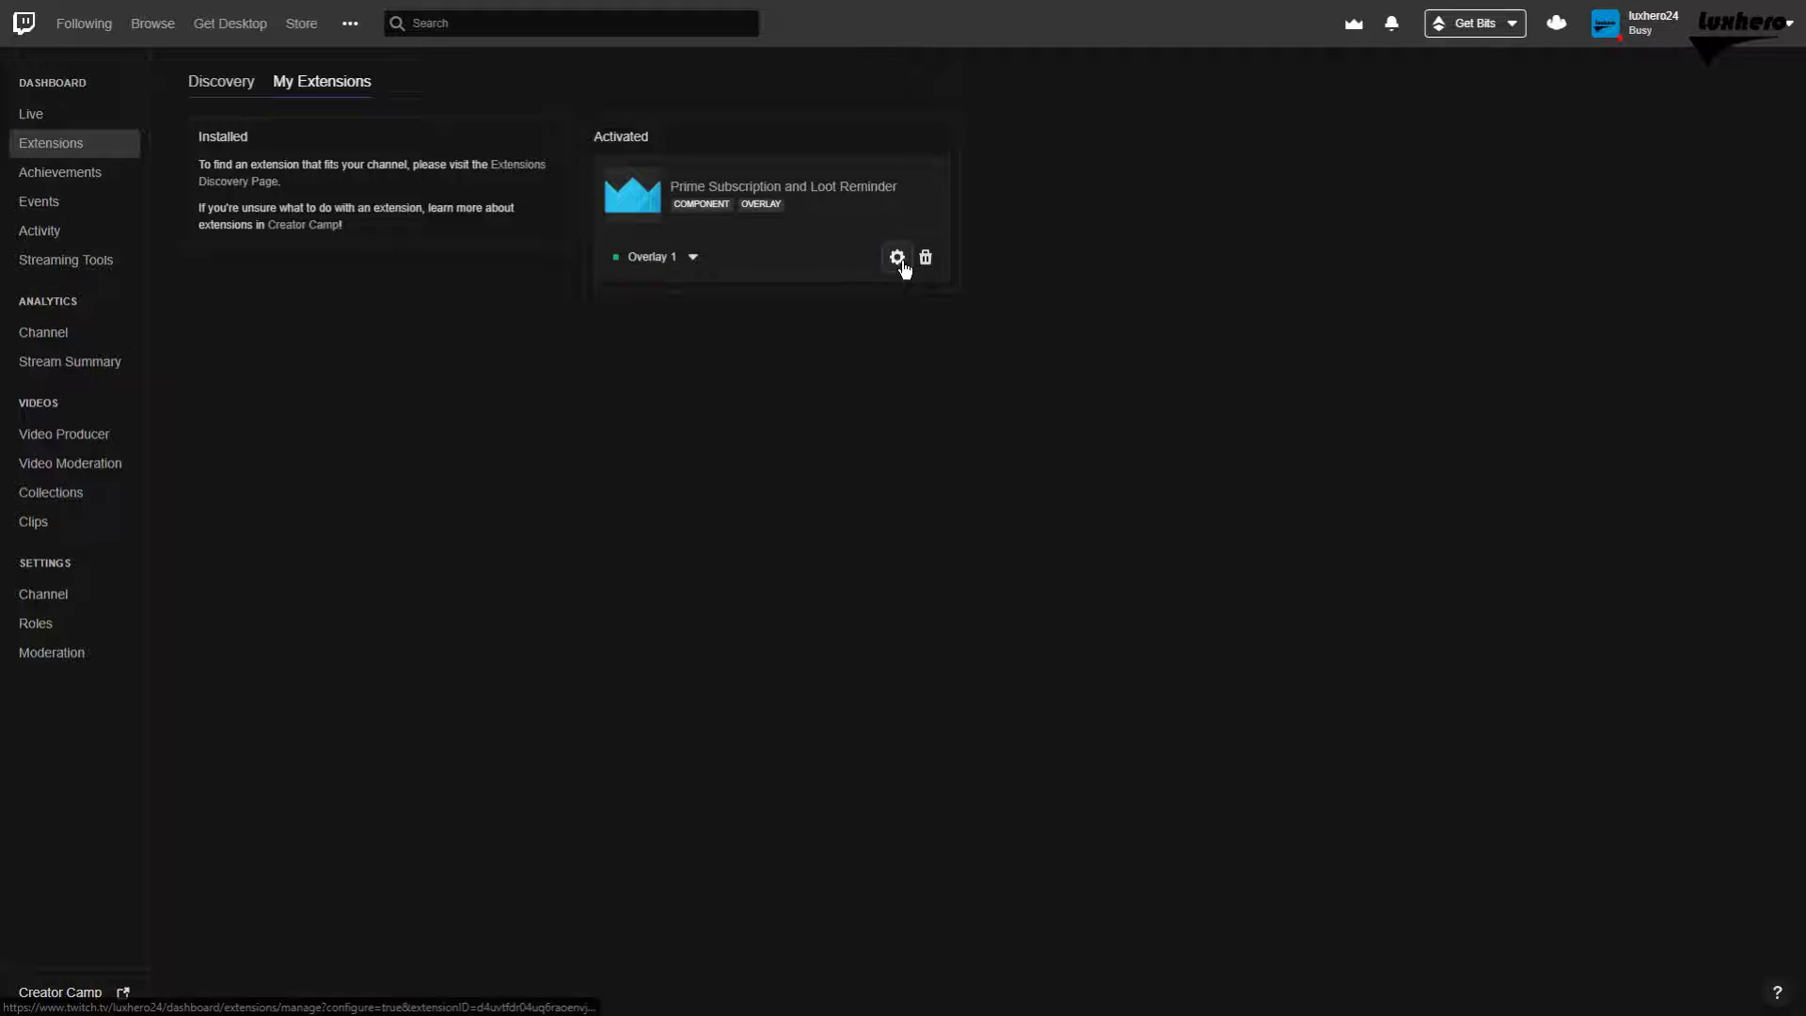
pyautogui.click(897, 256)
pyautogui.click(1487, 88)
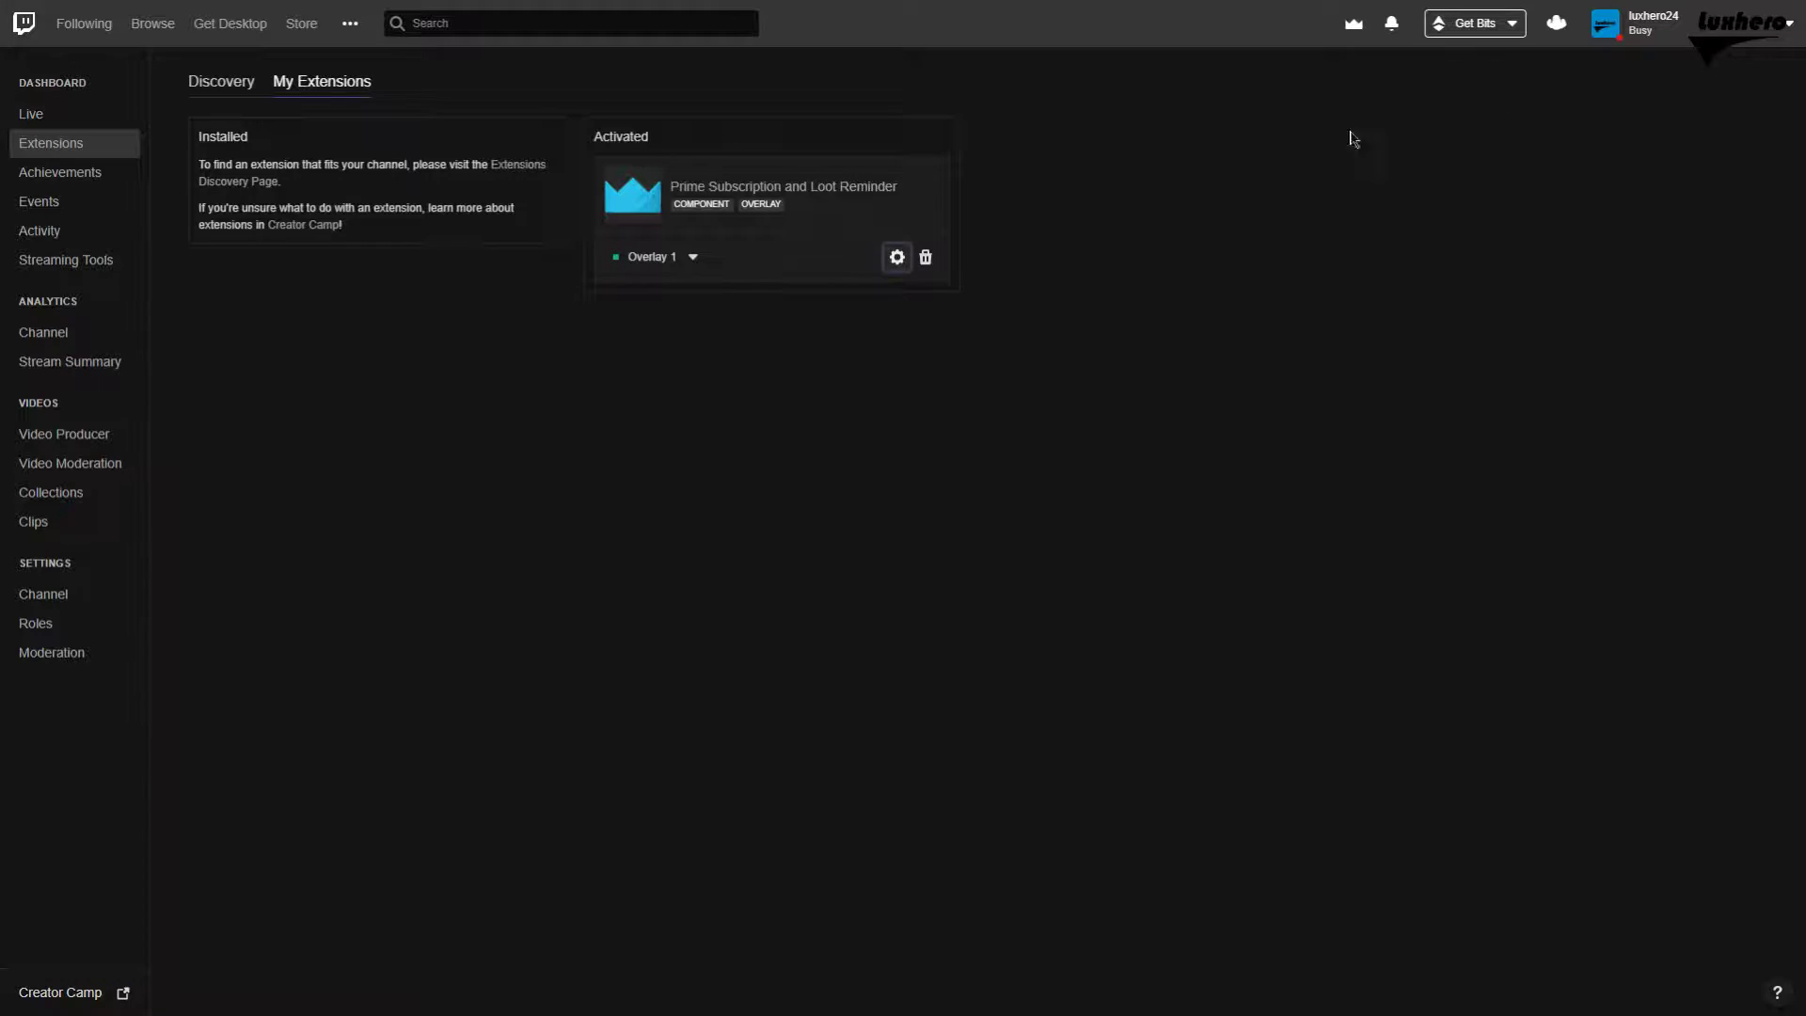
# On the Live page, set the overlay's Extensions panel position to Top right.
pyautogui.click(89, 115)
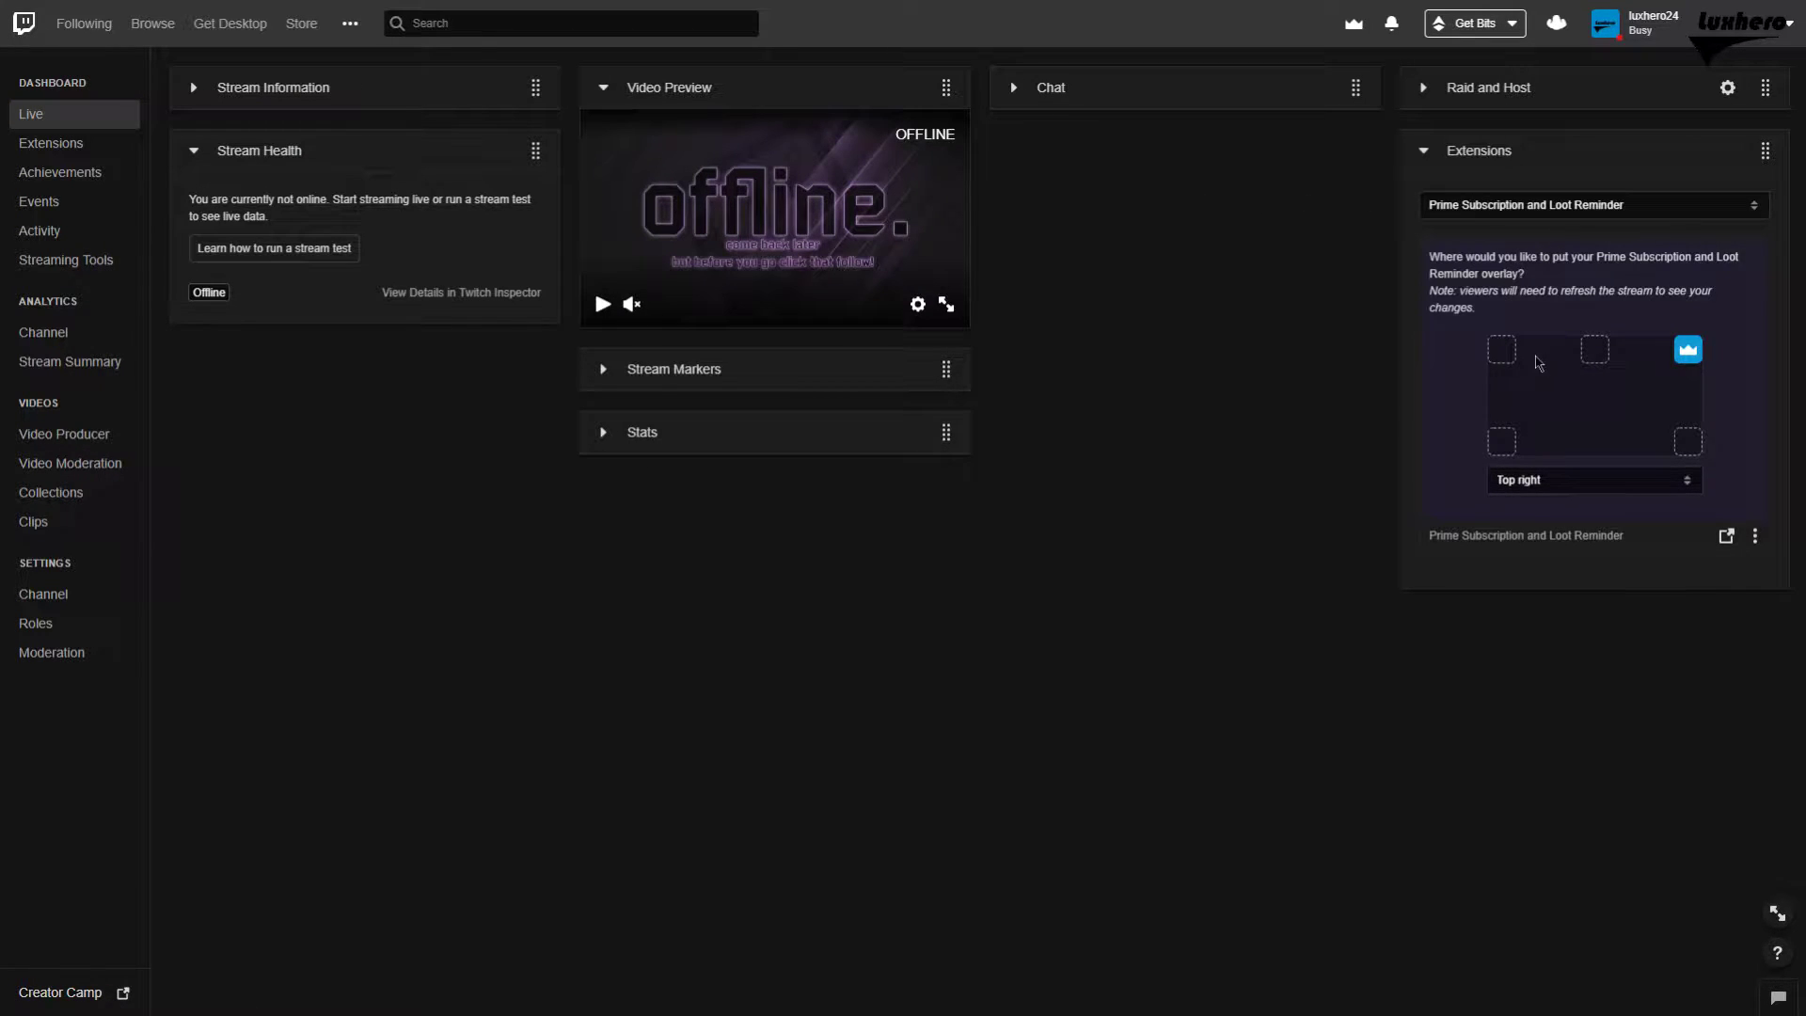
pyautogui.click(1596, 353)
pyautogui.click(1688, 443)
pyautogui.click(1690, 351)
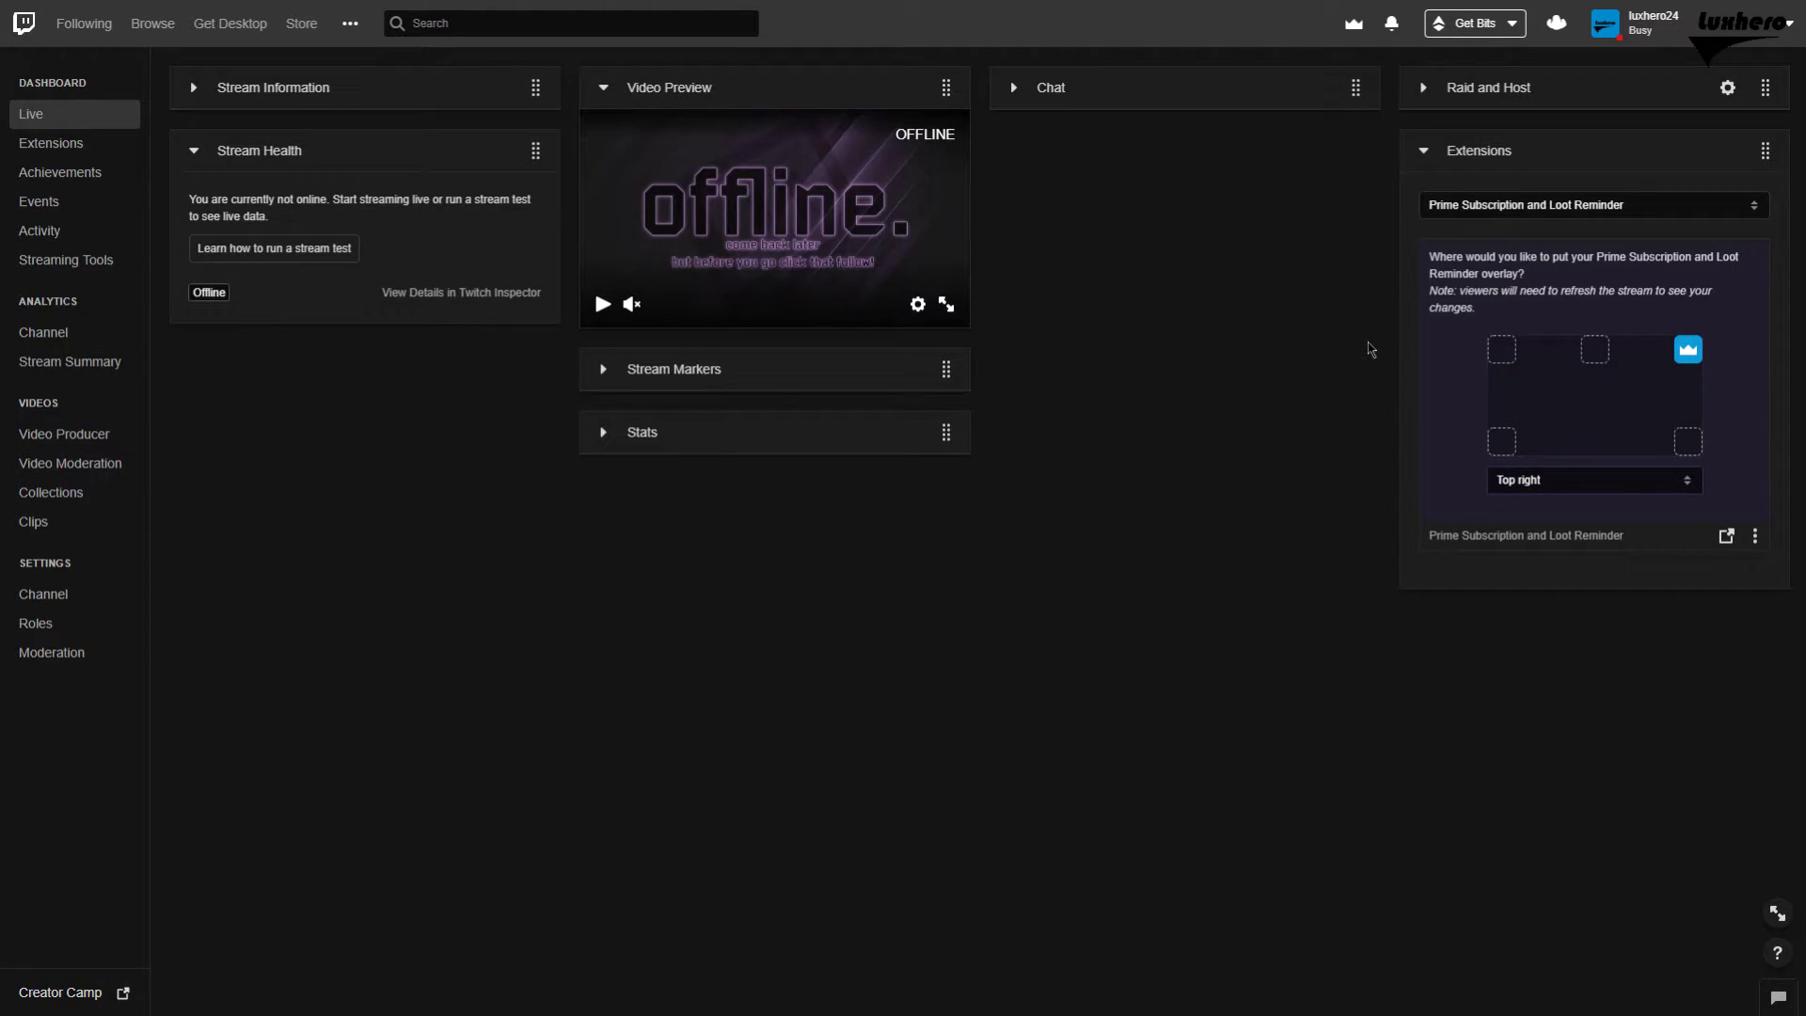